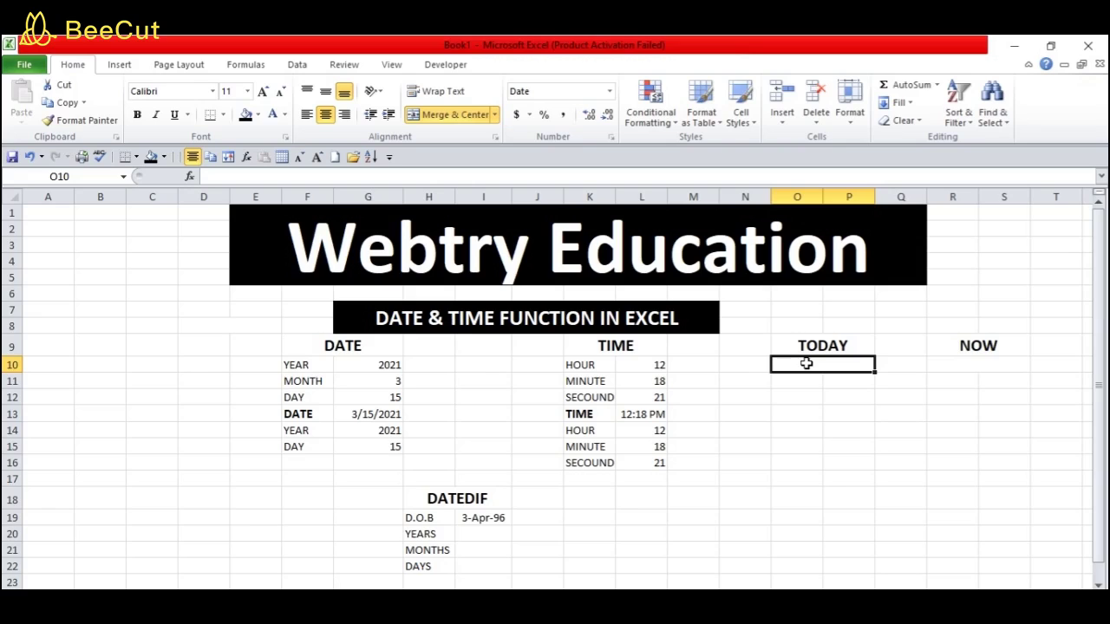
Enter the formula =TODAY() in merged cell O10 under the TODAY heading.
{"action": "type", "text": "="}
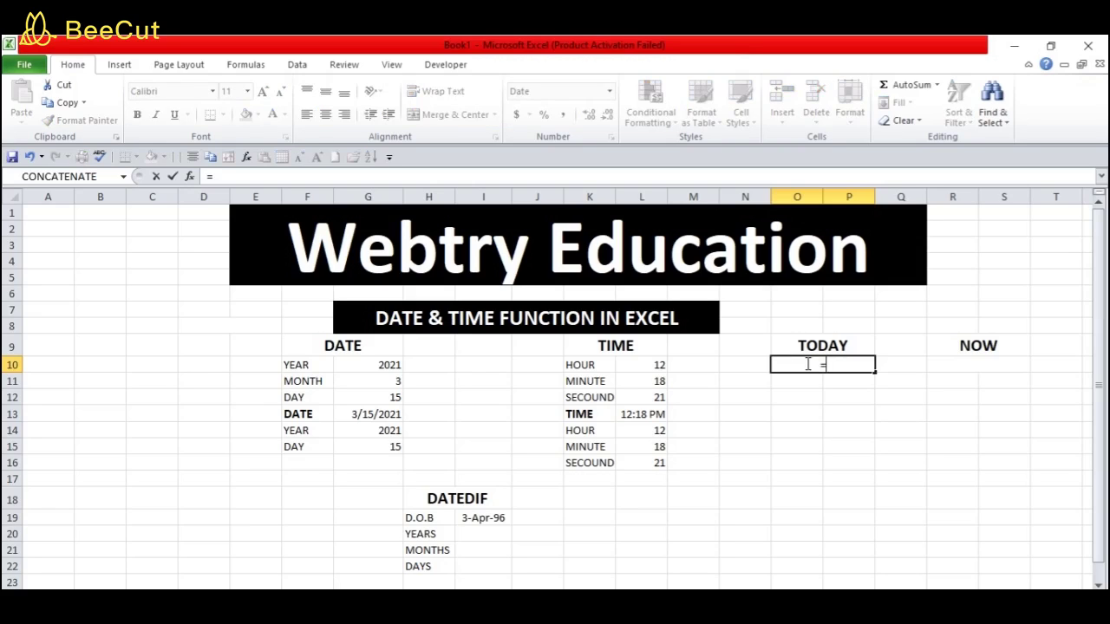
{"action": "type", "text": "TODAY"}
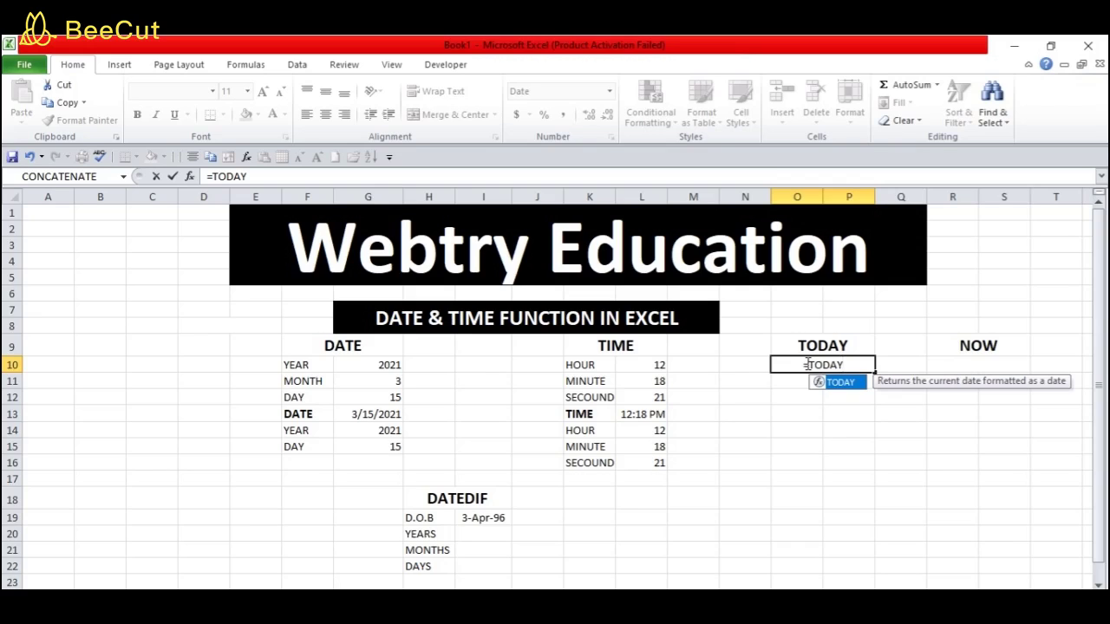
{"action": "type", "text": "()"}
{"action": "key", "text": "Return"}
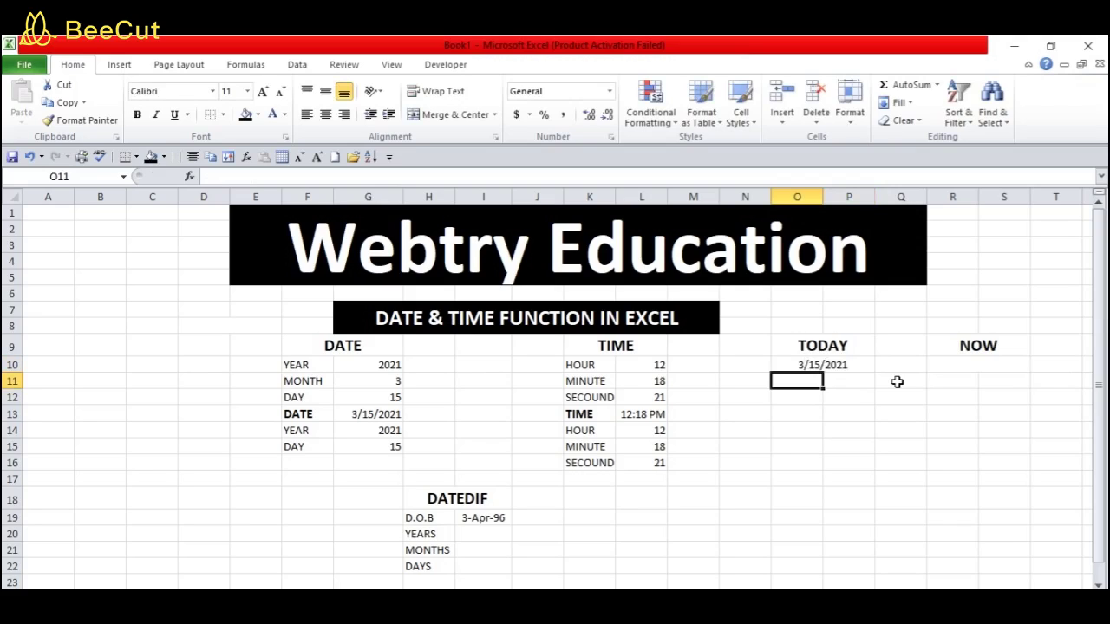
Enter the formula =NOW() in merged cell R10 under the NOW heading.
{"action": "left_click", "coordinate": [957, 364]}
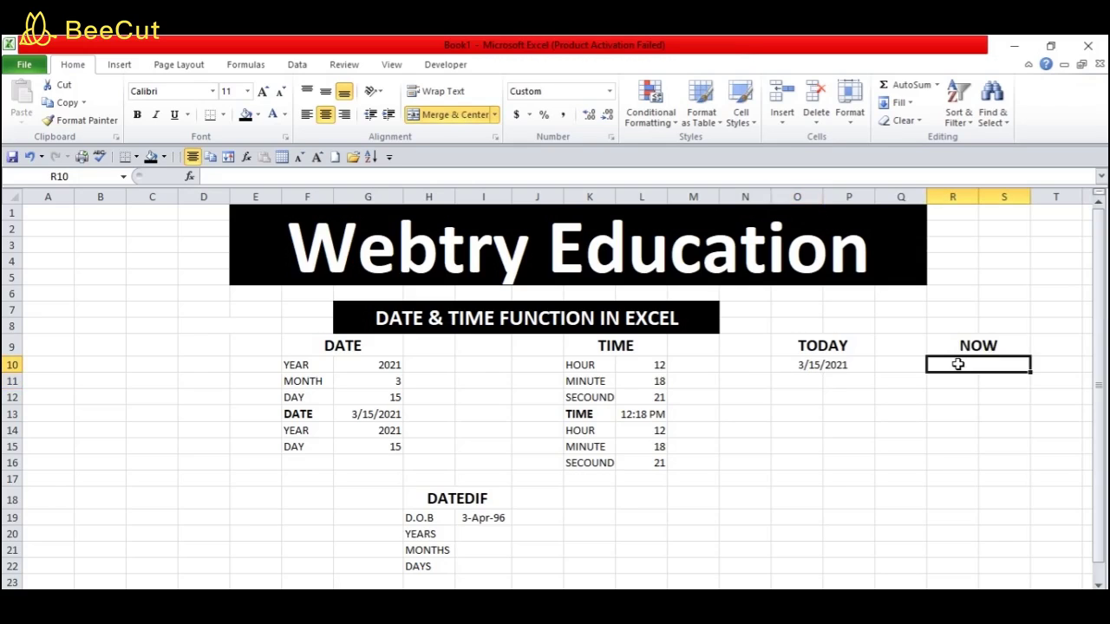
{"action": "type", "text": "=NOW"}
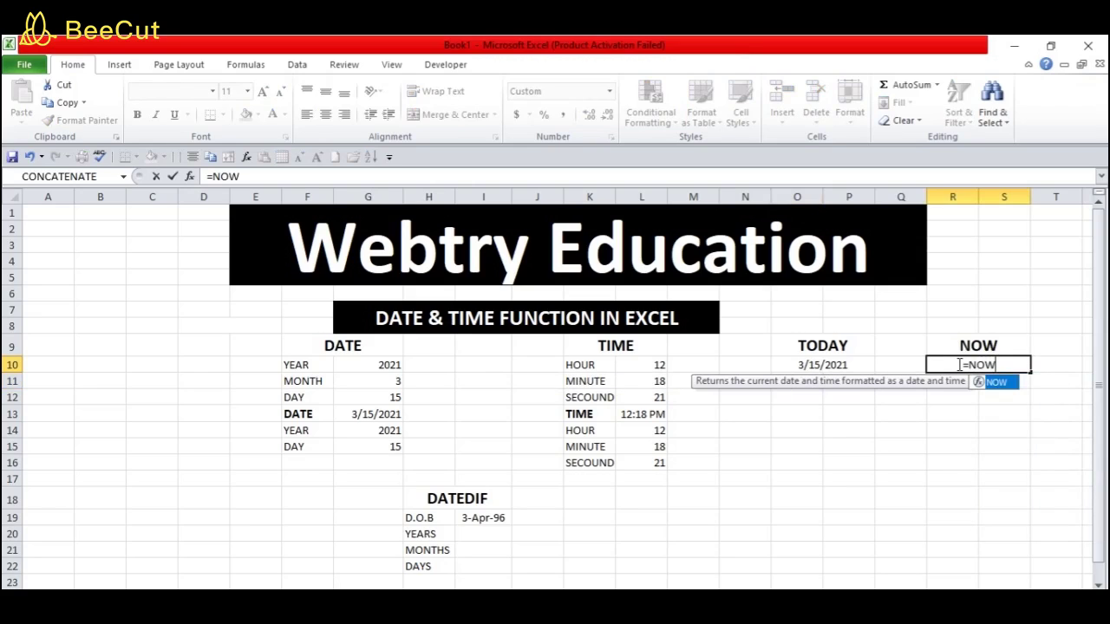
{"action": "type", "text": "()"}
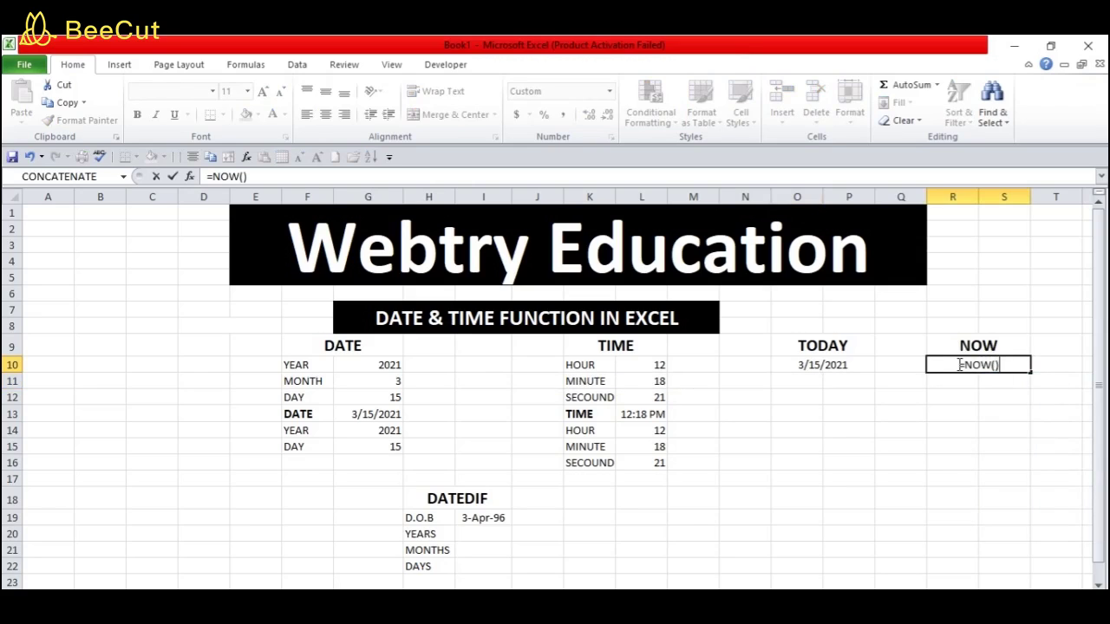
{"action": "key", "text": "Return"}
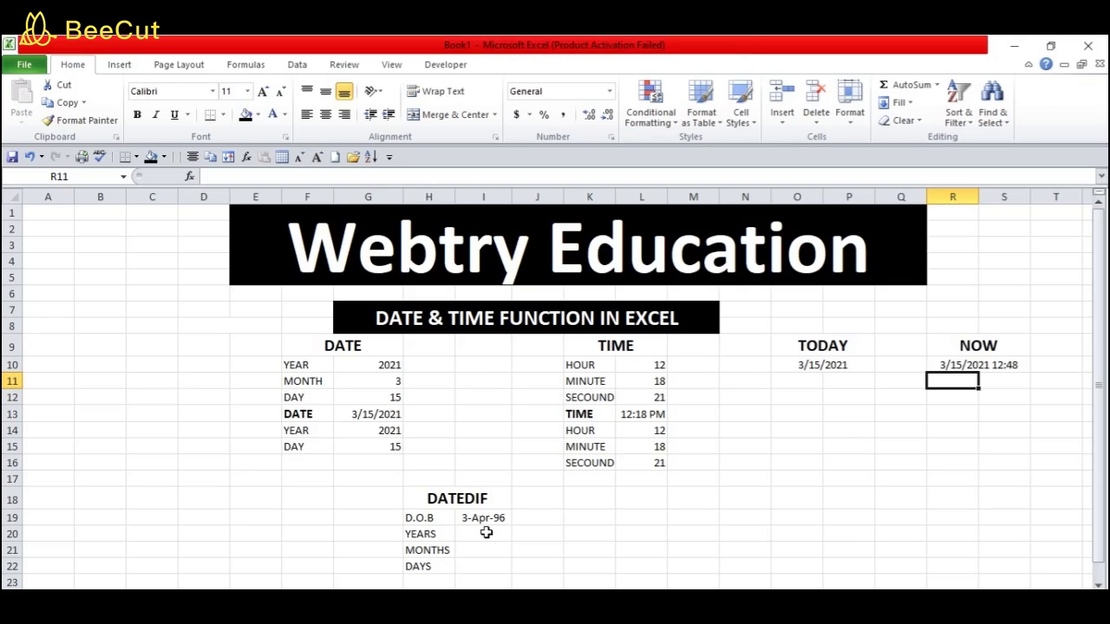
Examine the underlying date stored in the D.O.B cell I19 of the DATEDIF table.
{"action": "key", "text": "Down"}
{"action": "key", "text": "Down"}
{"action": "key", "text": "Down"}
{"action": "key", "text": "Down"}
{"action": "key", "text": "Down"}
{"action": "key", "text": "Down"}
{"action": "key", "text": "Down"}
{"action": "key", "text": "Down"}
{"action": "key", "text": "Down"}
{"action": "key", "text": "Down"}
{"action": "key", "text": "Down"}
{"action": "key", "text": "Down"}
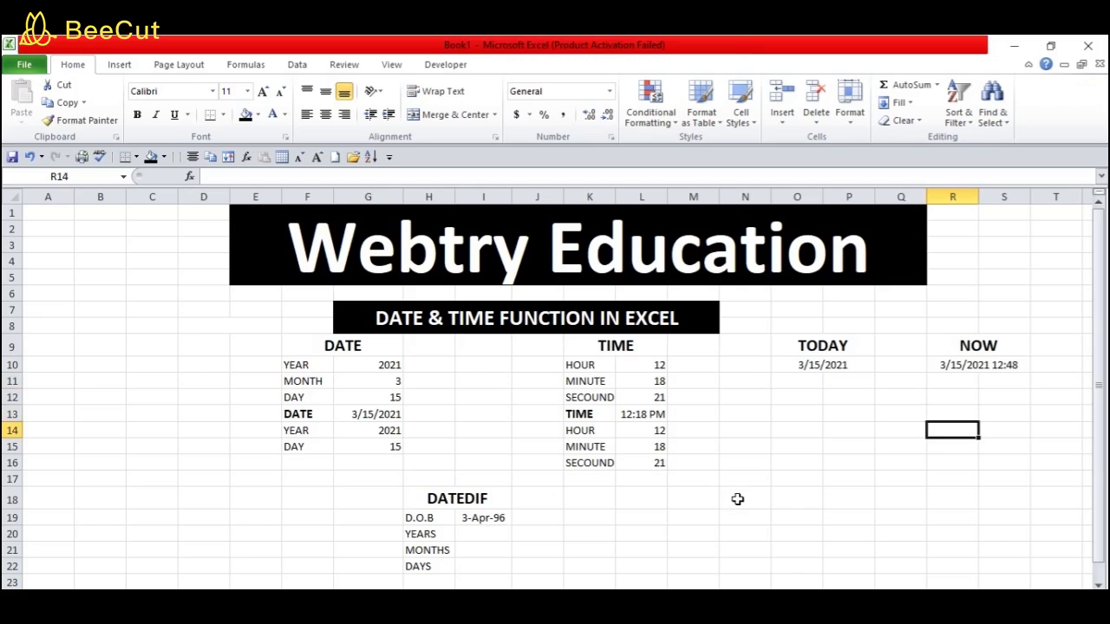
{"action": "key", "text": "Down"}
{"action": "key", "text": "Down"}
{"action": "key", "text": "Down"}
{"action": "key", "text": "Down"}
{"action": "key", "text": "Down"}
{"action": "key", "text": "Down"}
{"action": "key", "text": "Down"}
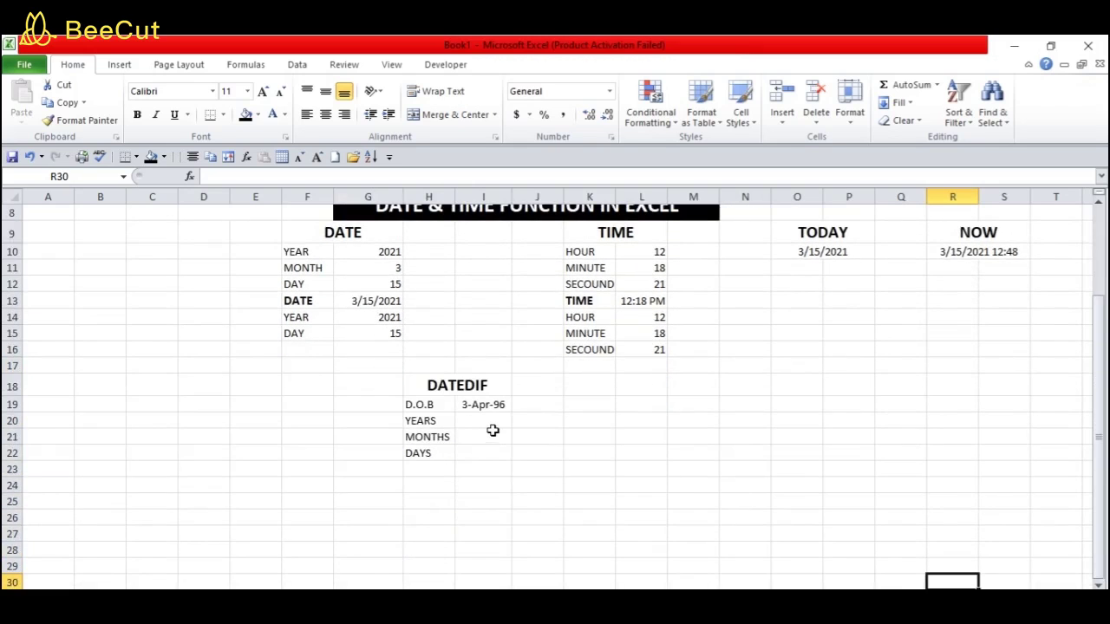
{"action": "left_click", "coordinate": [483, 405]}
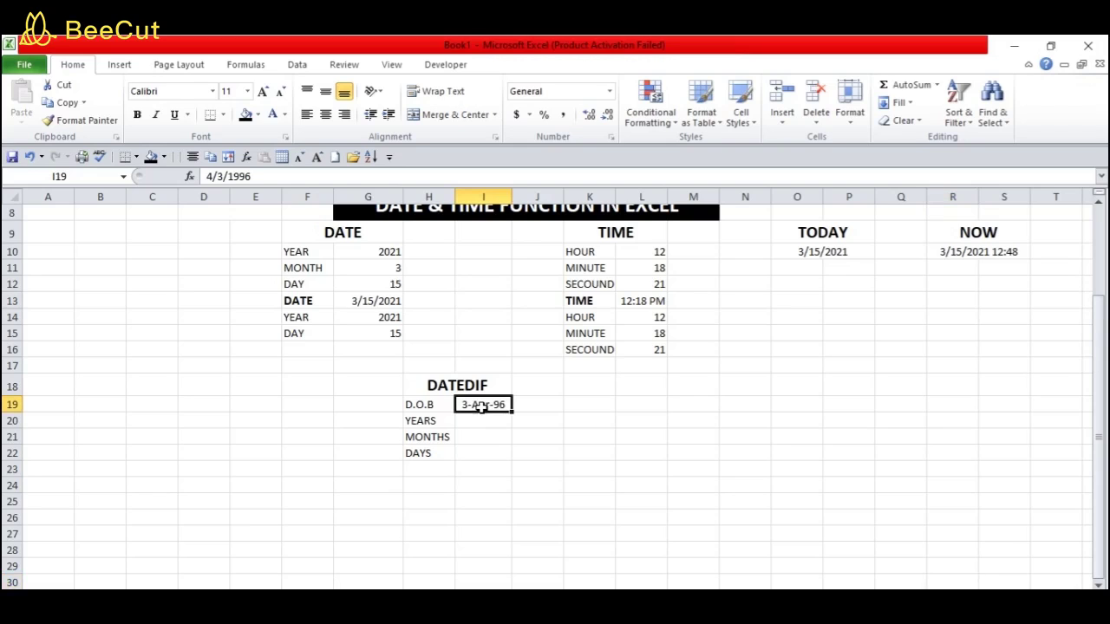
{"action": "double_click", "coordinate": [483, 404]}
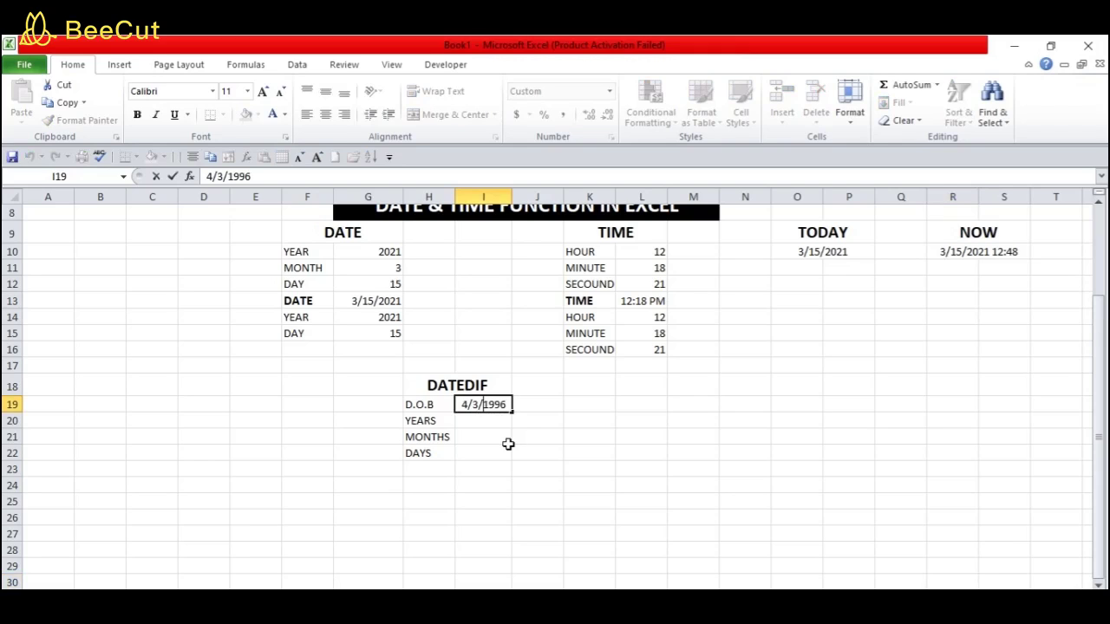
{"action": "key", "text": "Return"}
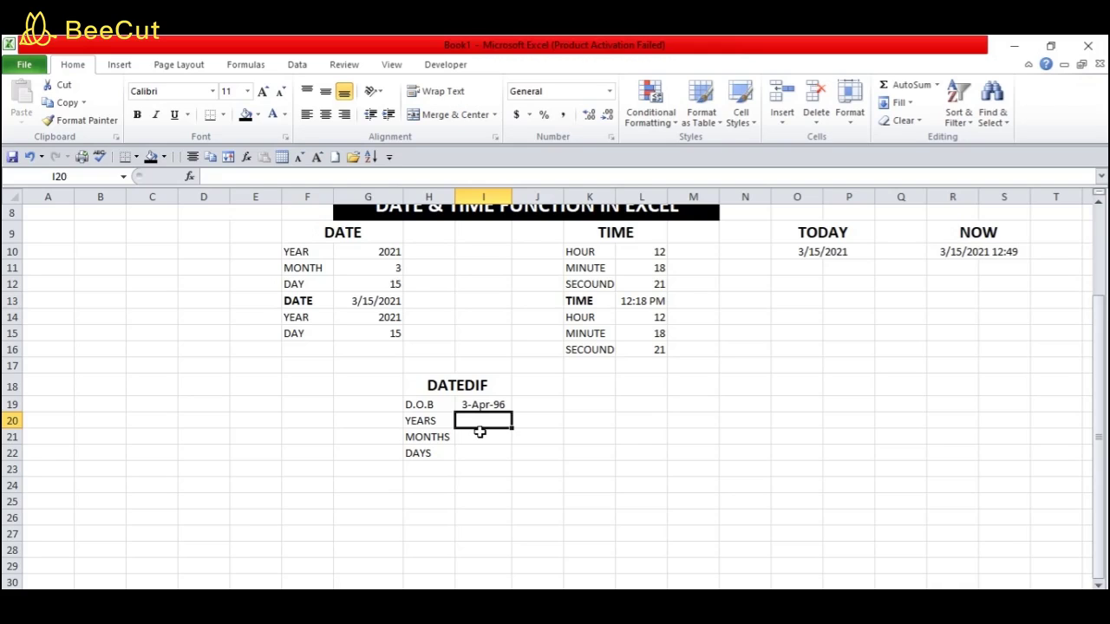
Calculate the completed years since the D.O.B in I20 with =DATEDIF(I19,TODAY(),"Y").
{"action": "type", "text": "="}
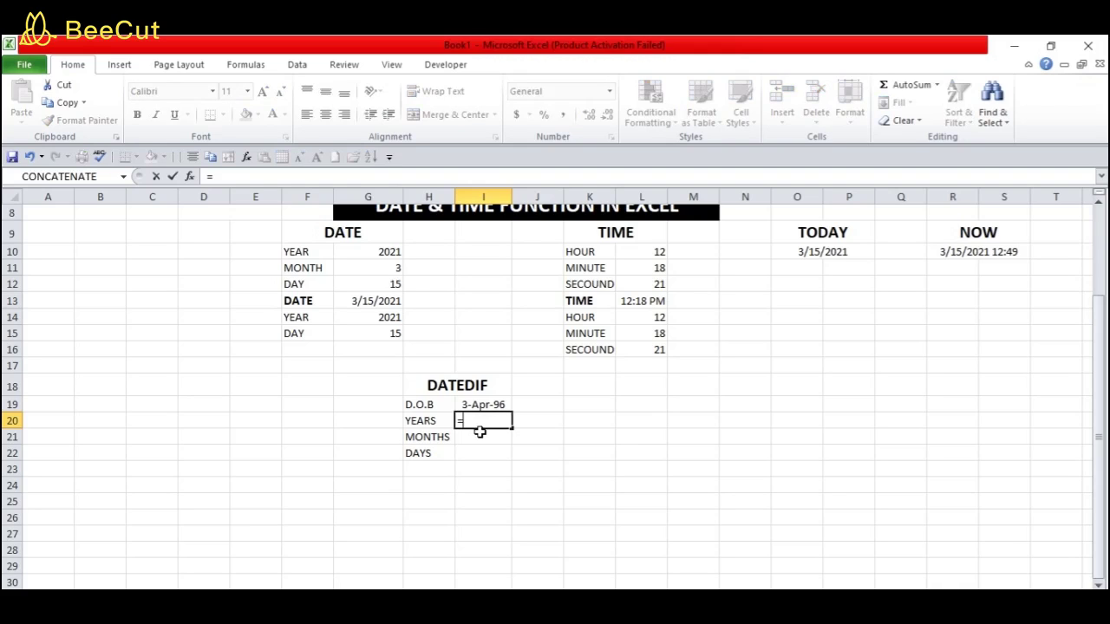
{"action": "type", "text": "DATE"}
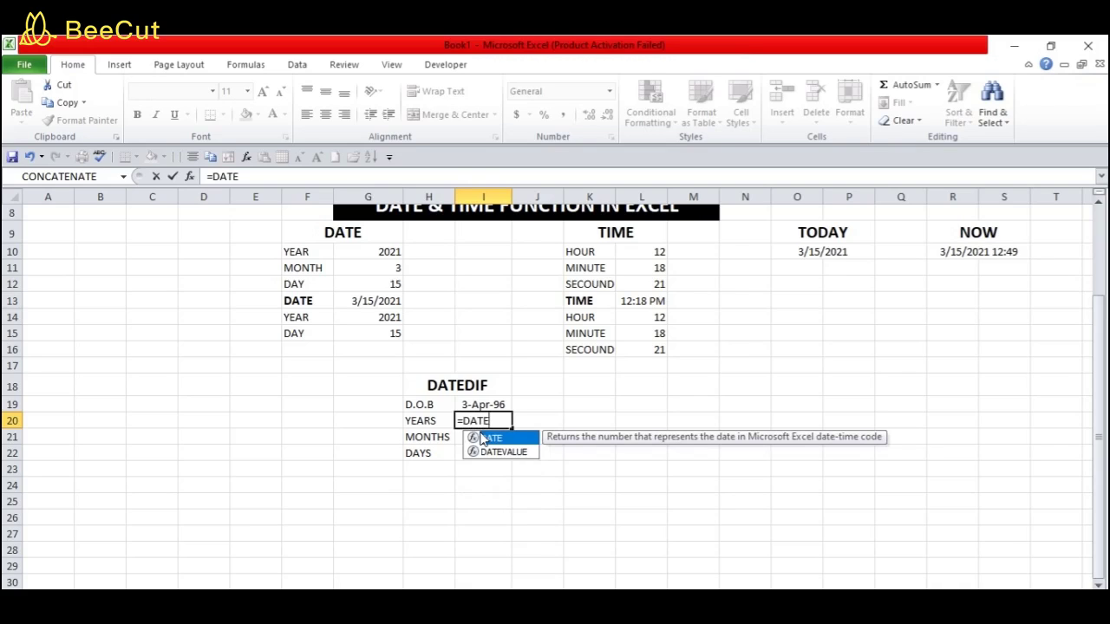
{"action": "type", "text": "DIF"}
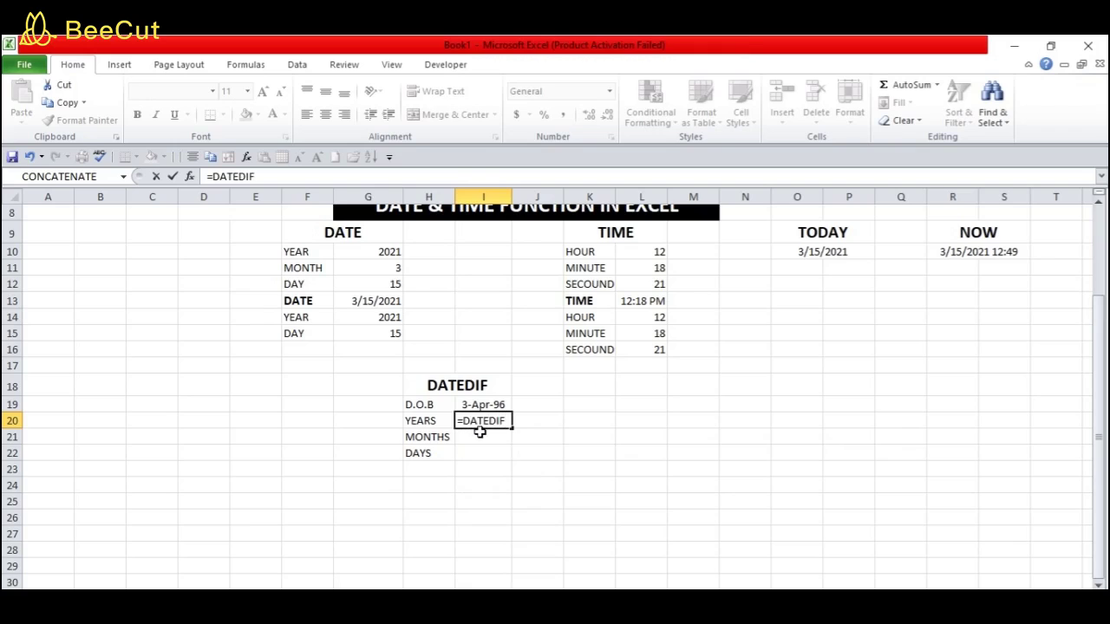
{"action": "type", "text": "("}
{"action": "left_click", "coordinate": [482, 405]}
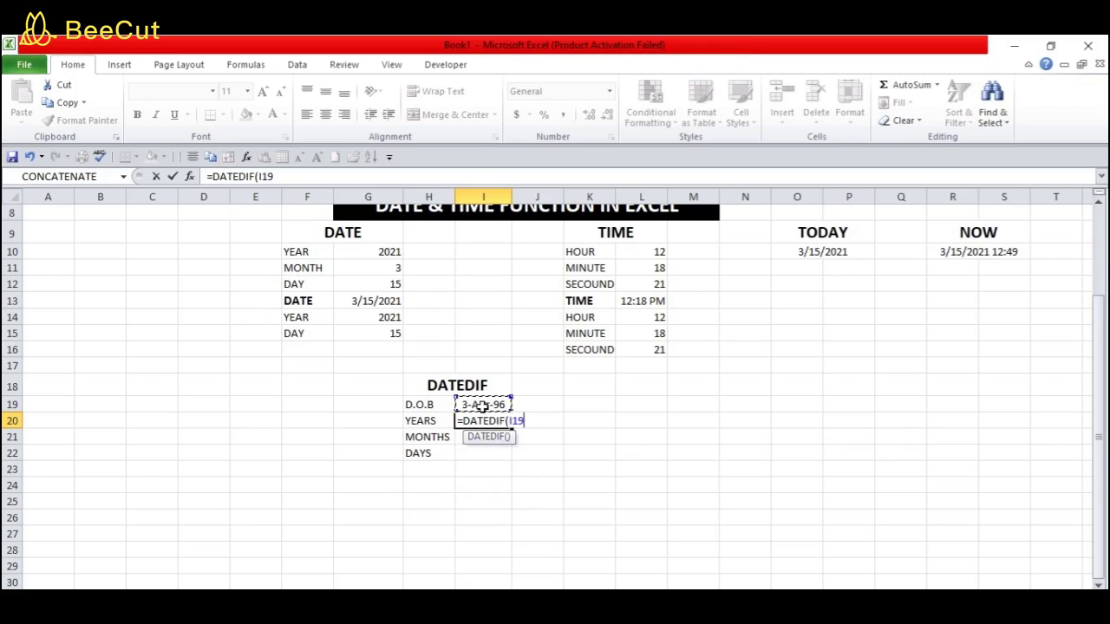
{"action": "type", "text": ",TODAY"}
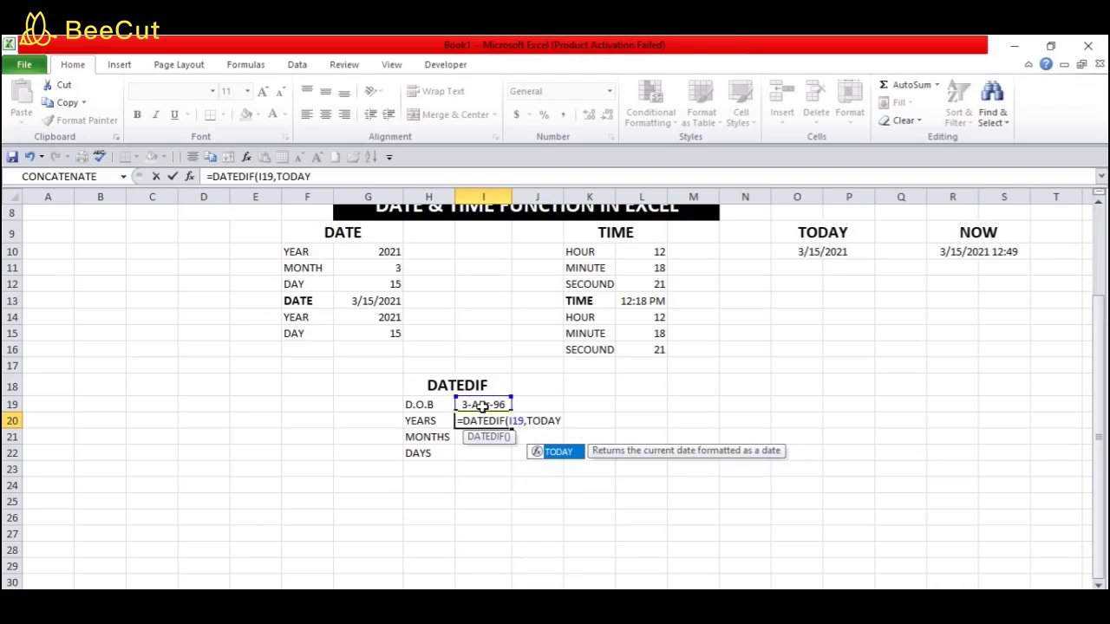
{"action": "double_click", "coordinate": [565, 452]}
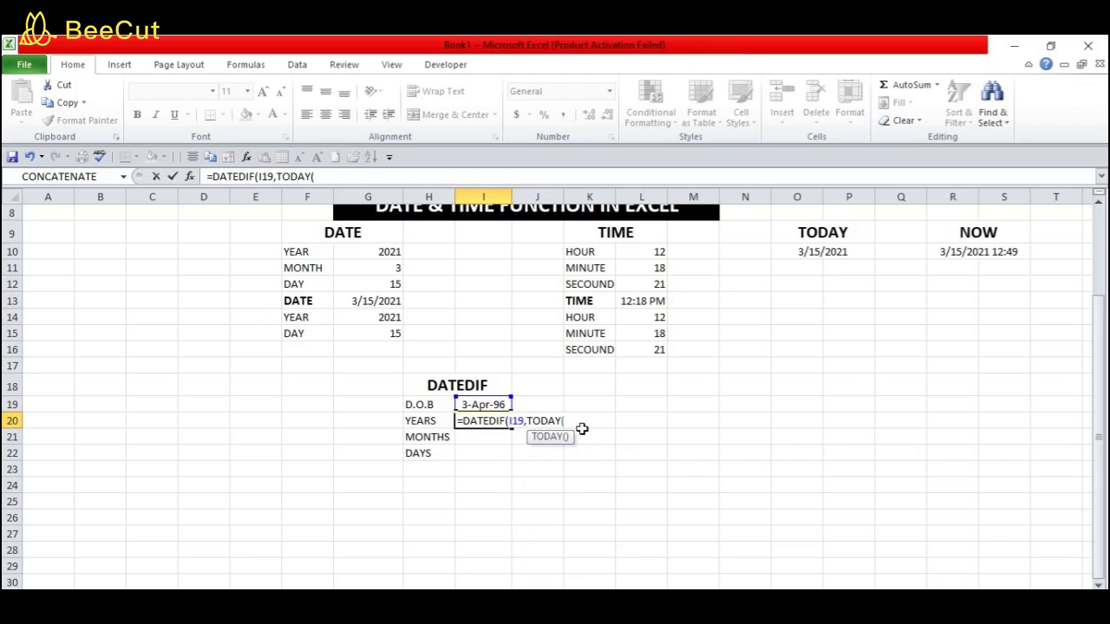
{"action": "type", "text": "),\""}
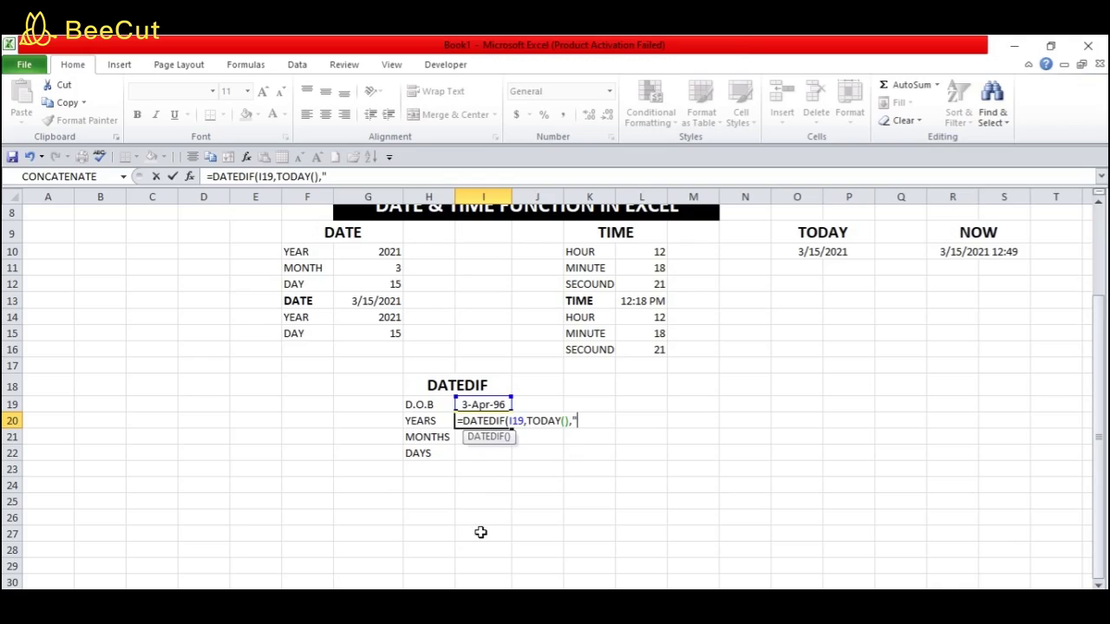
{"action": "type", "text": "Y\")"}
{"action": "key", "text": "Return"}
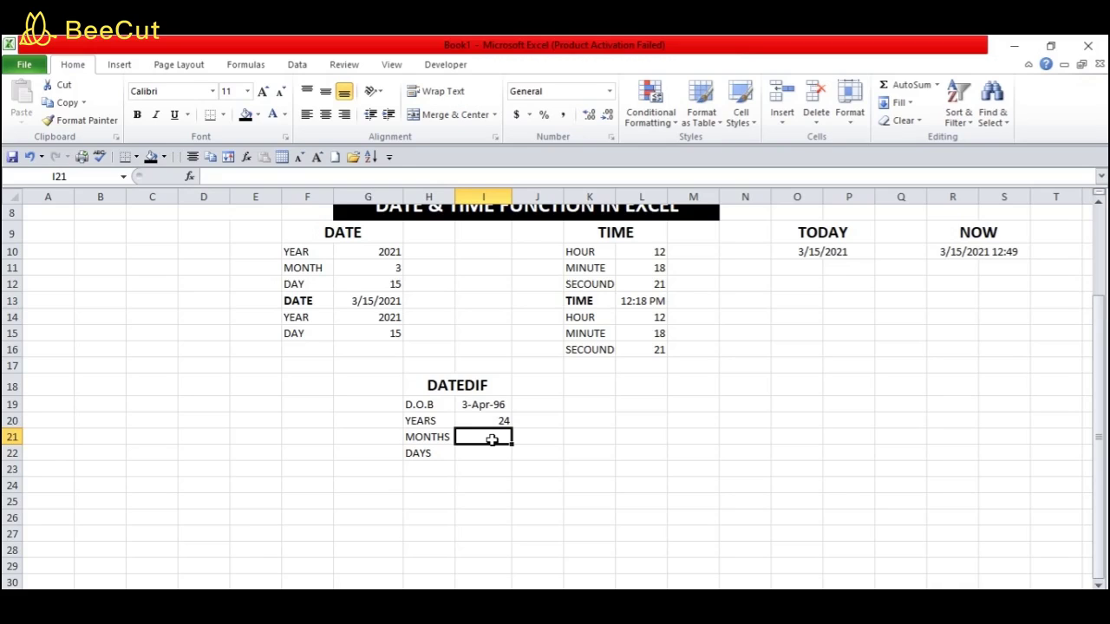
Calculate the remaining months beyond full years in I21 with =DATEDIF(I19,TODAY(),"YM").
{"action": "type", "text": "="}
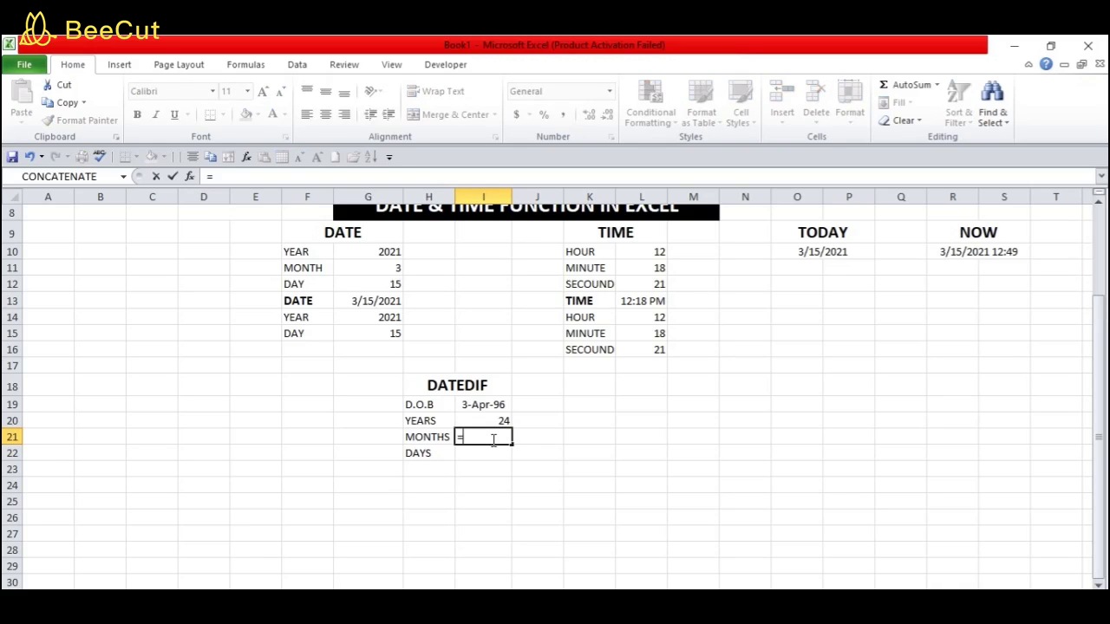
{"action": "type", "text": "DATE"}
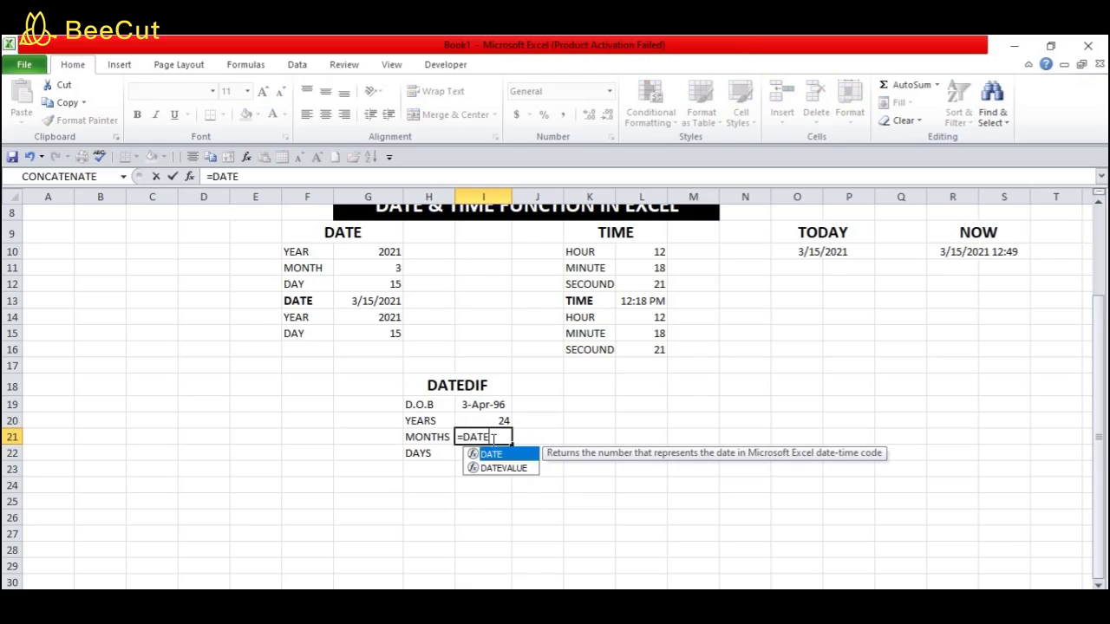
{"action": "type", "text": "DI"}
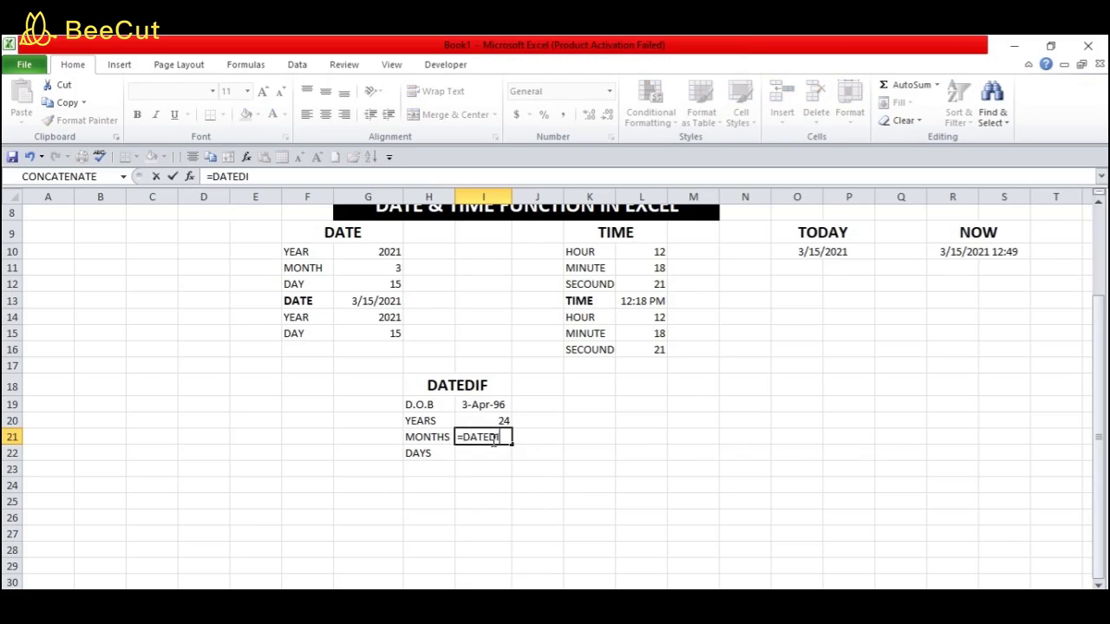
{"action": "type", "text": "F("}
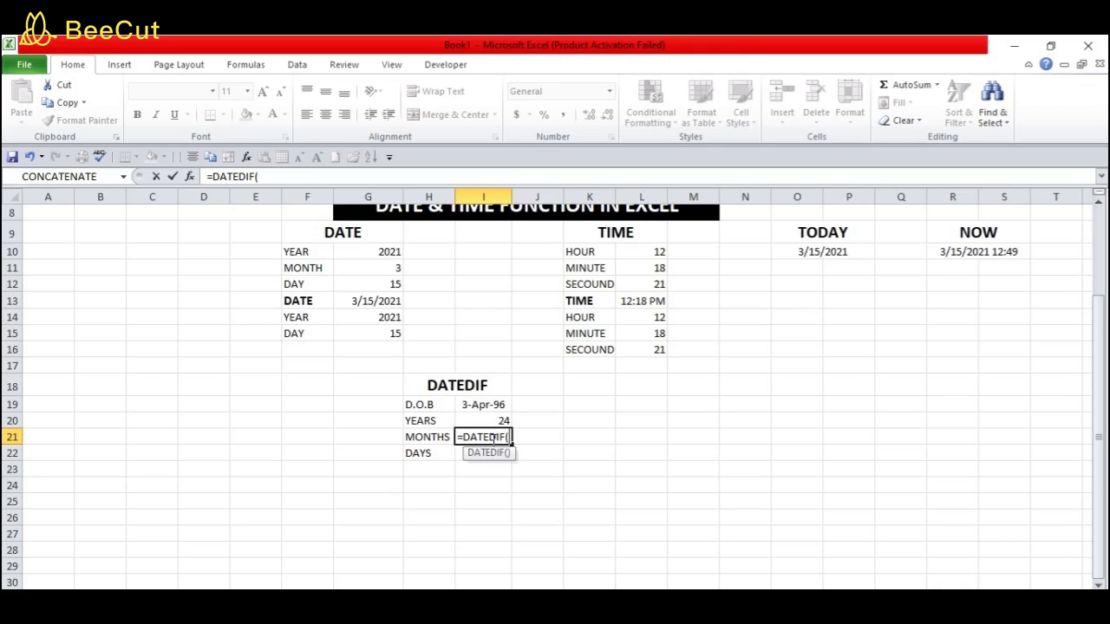
{"action": "left_click", "coordinate": [483, 405]}
{"action": "type", "text": ",TODA"}
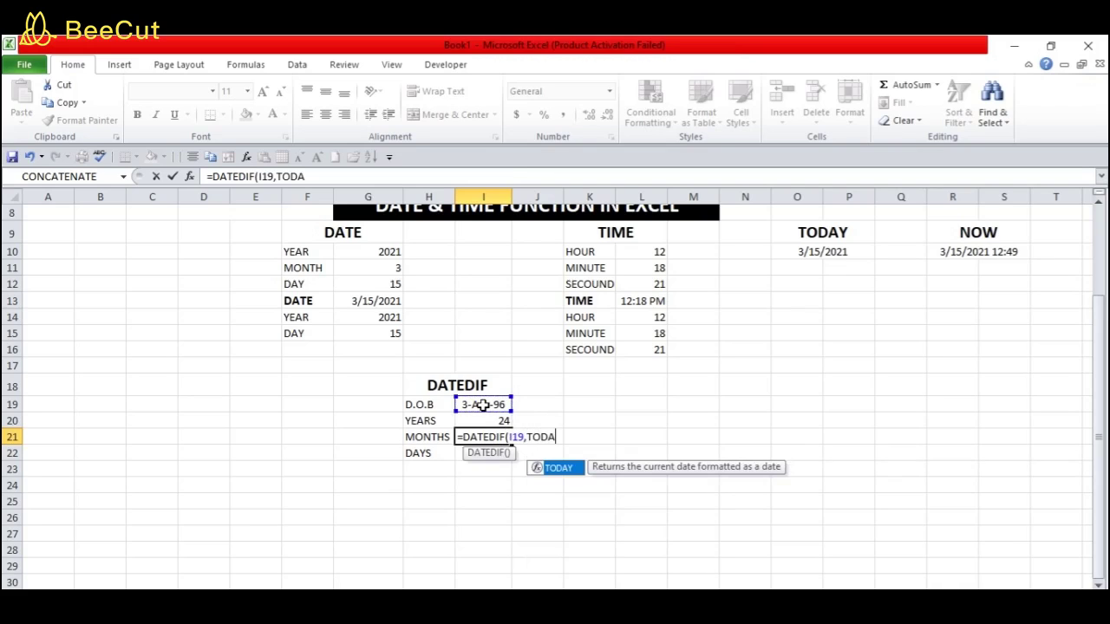
{"action": "type", "text": "Y("}
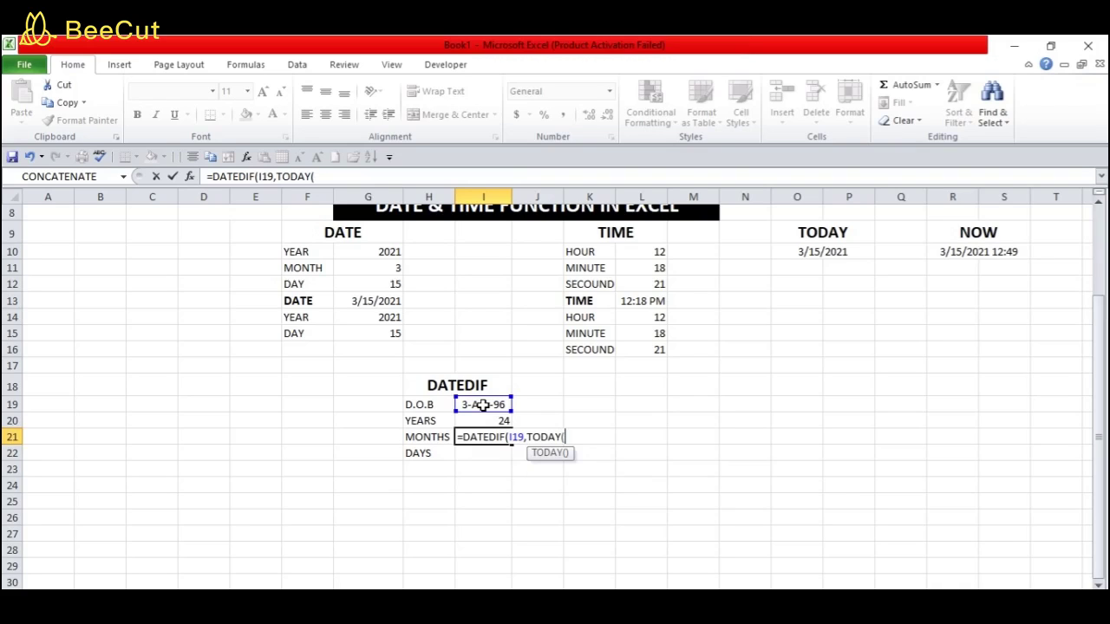
{"action": "type", "text": ")"}
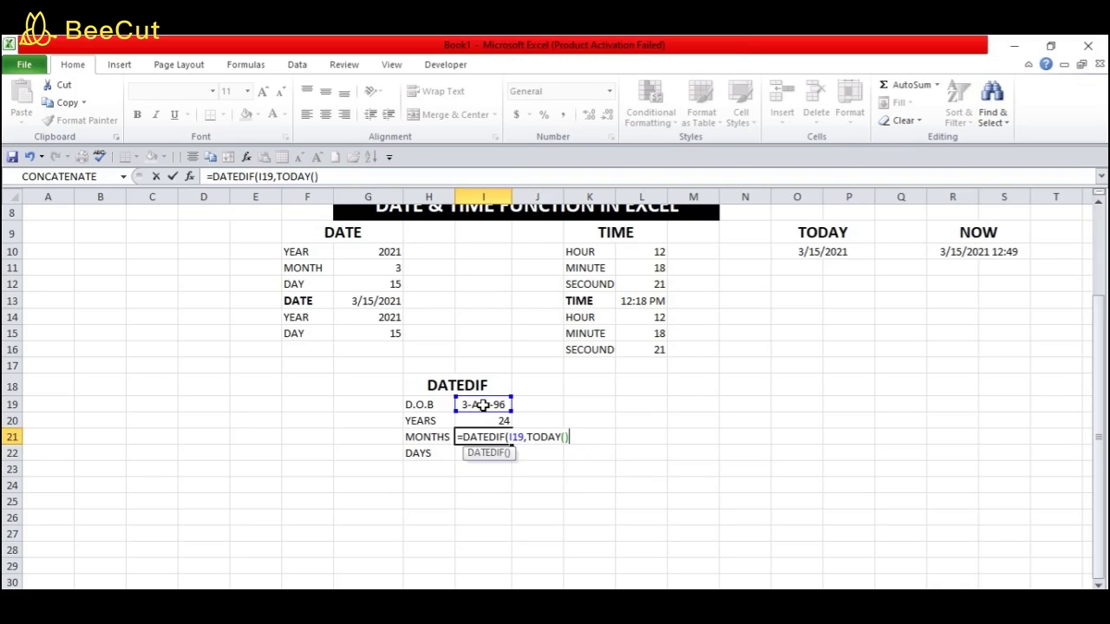
{"action": "type", "text": ",\"YM\")"}
{"action": "key", "text": "Return"}
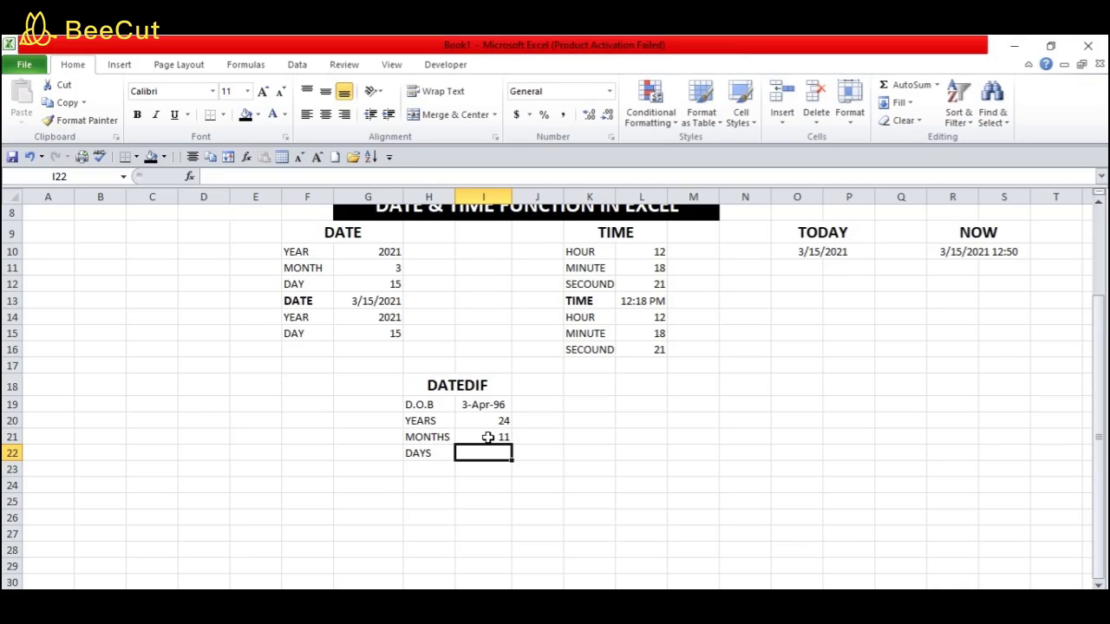
Calculate the remaining days beyond full months in I22 with =DATEDIF(I19,TODAY(),"MD").
{"action": "type", "text": "=D"}
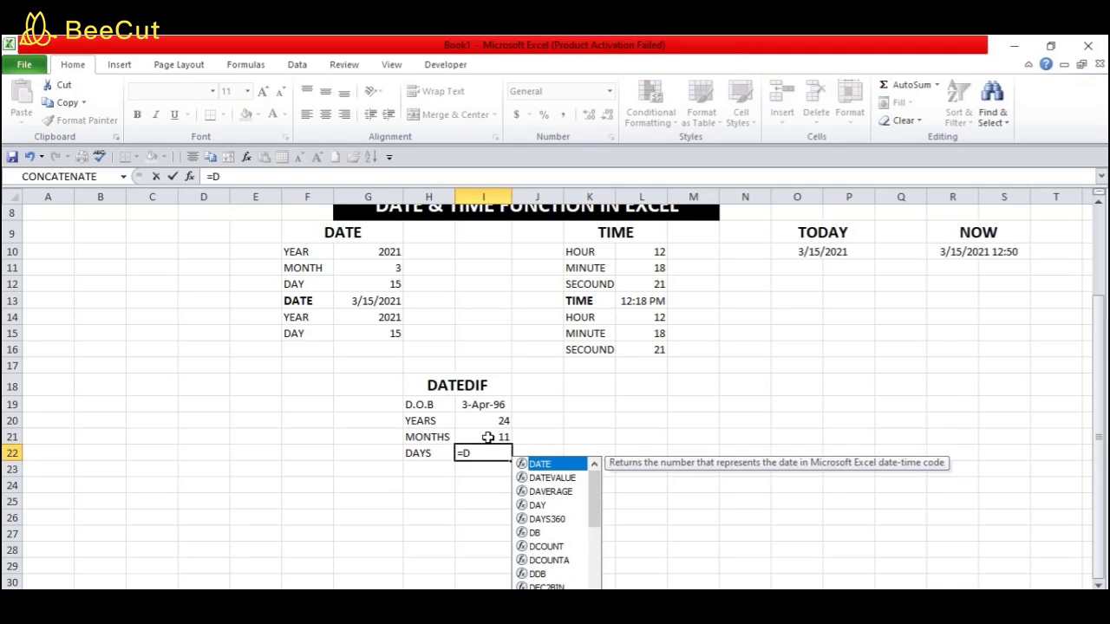
{"action": "key", "text": "BackSpace"}
{"action": "type", "text": "DATE"}
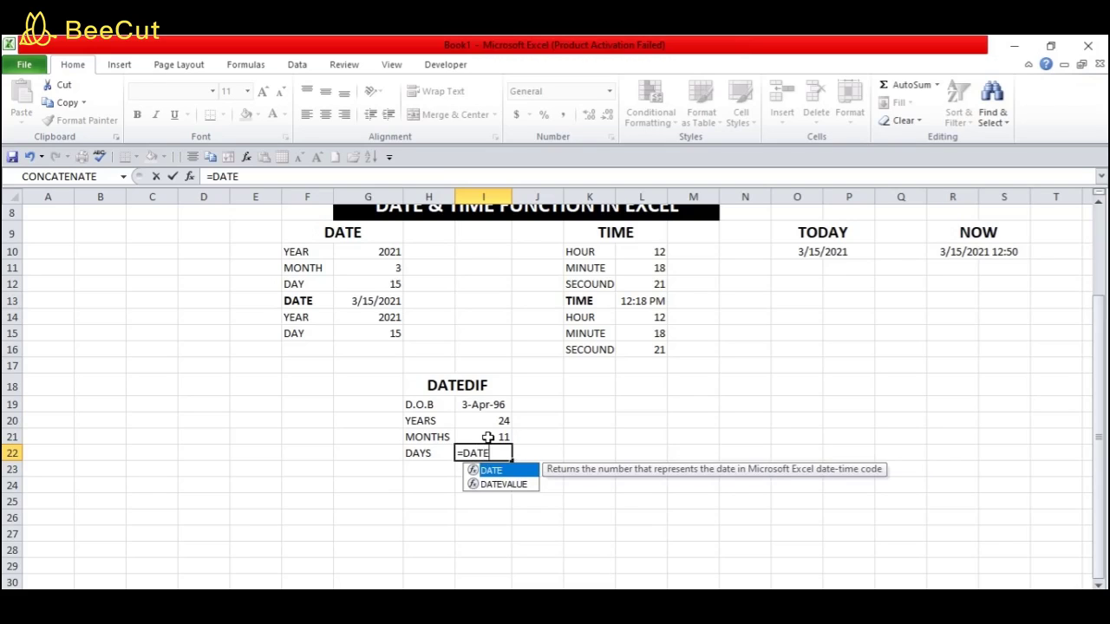
{"action": "type", "text": "DIF"}
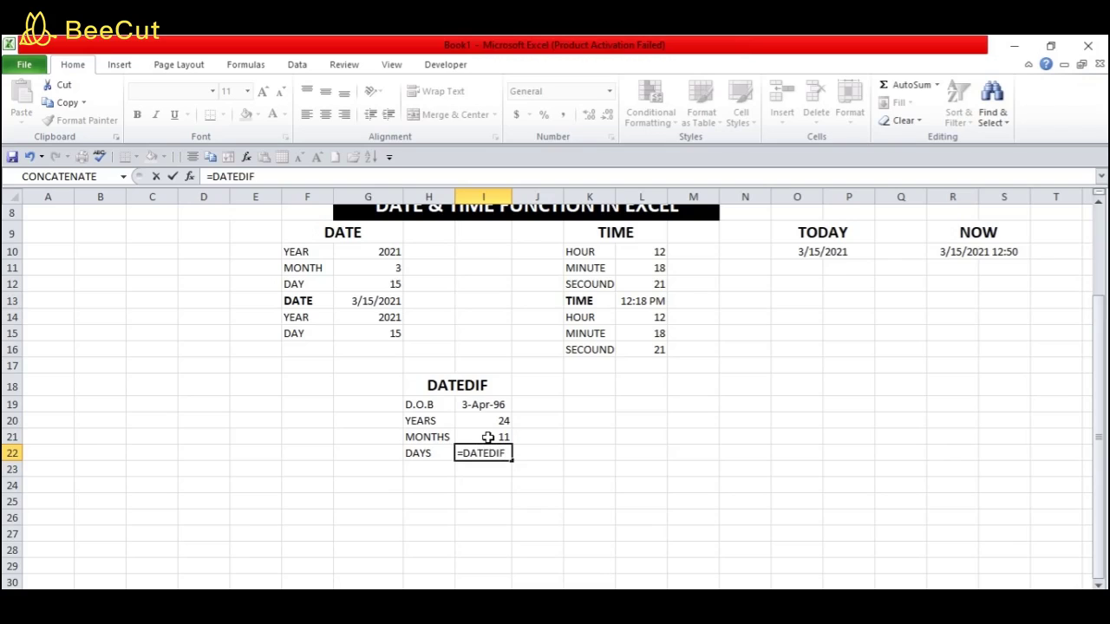
{"action": "type", "text": "("}
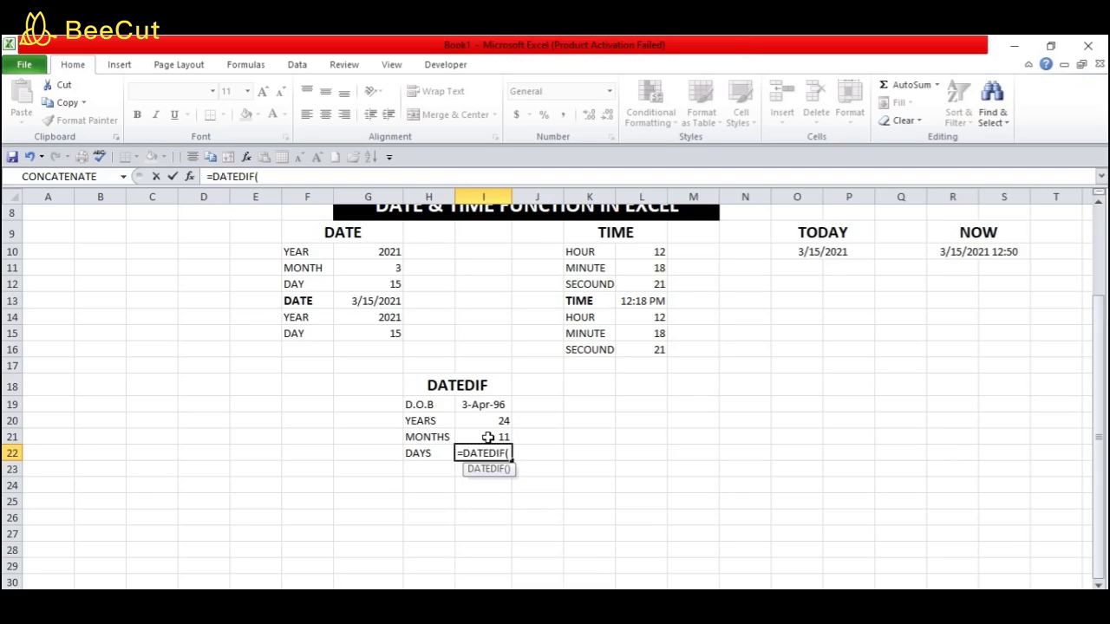
{"action": "left_click", "coordinate": [486, 405]}
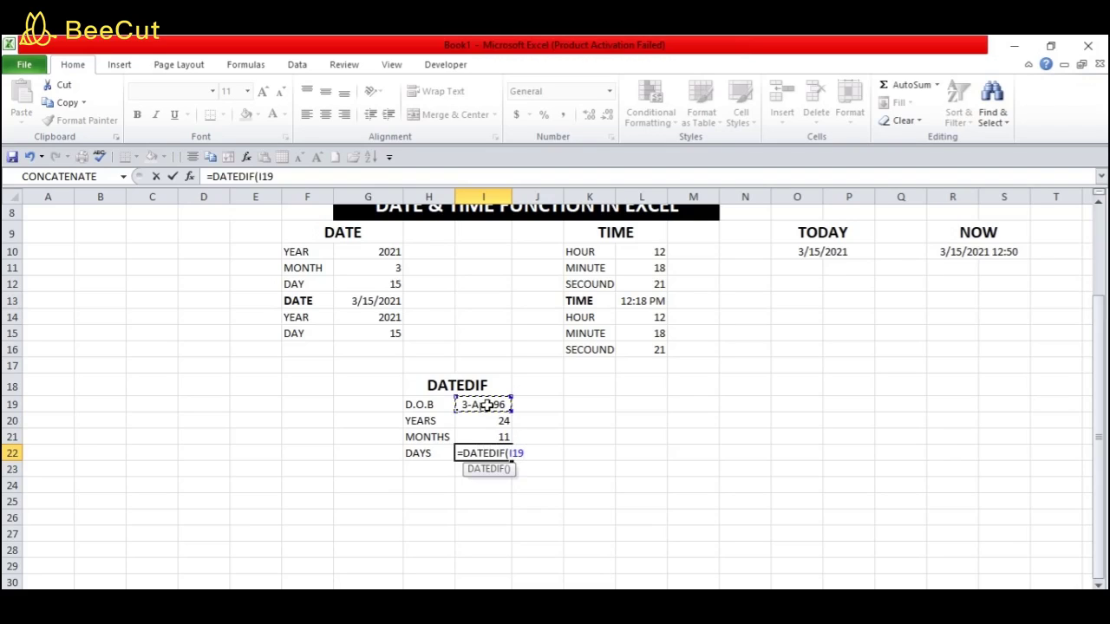
{"action": "type", "text": ",TODAY("}
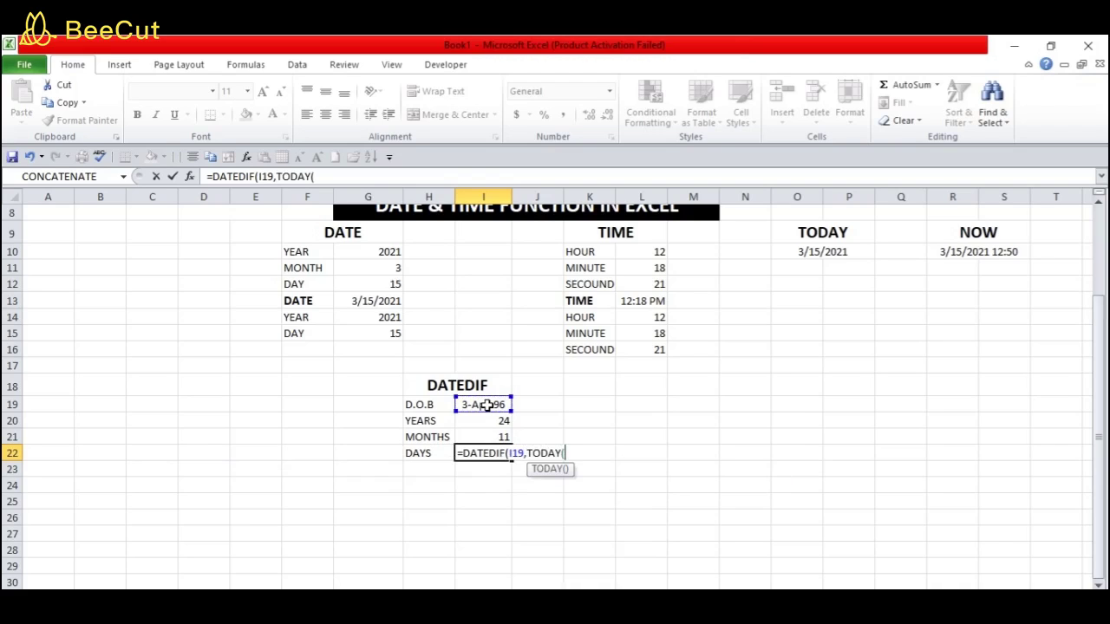
{"action": "type", "text": ")"}
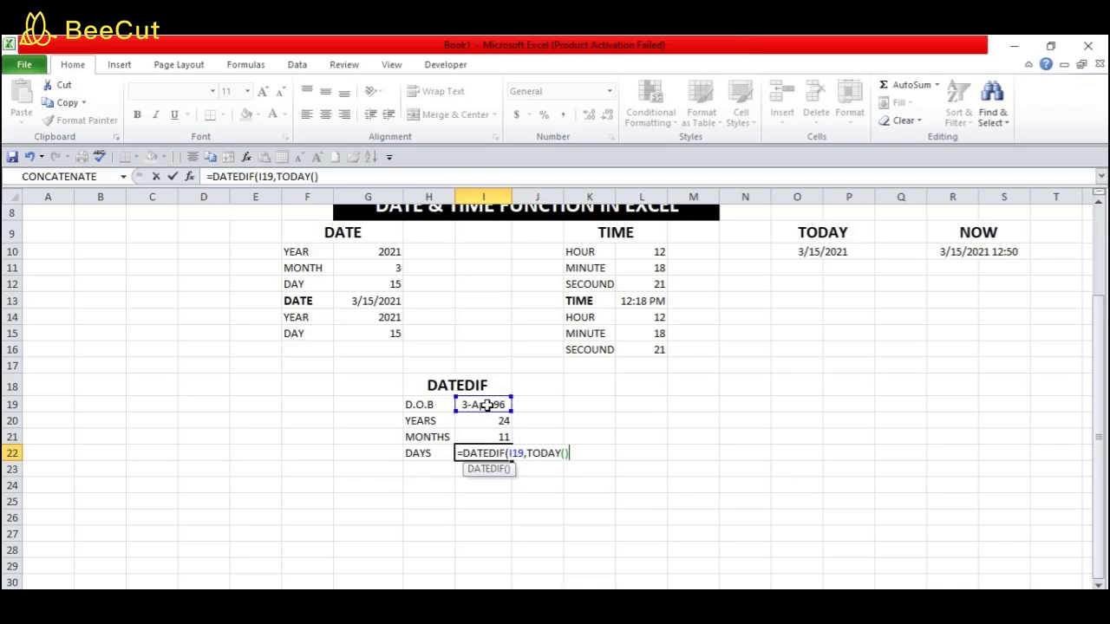
{"action": "type", "text": ",\"MD\")"}
{"action": "key", "text": "Return"}
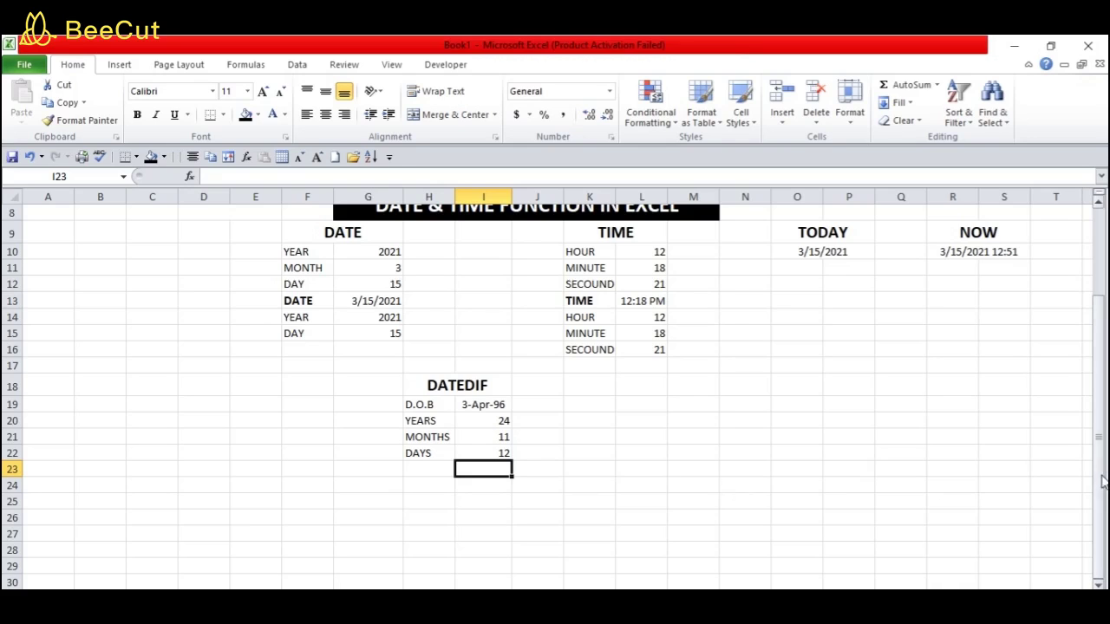
{"action": "left_click_drag", "start_coordinate": [1099, 482], "coordinate": [1103, 398]}
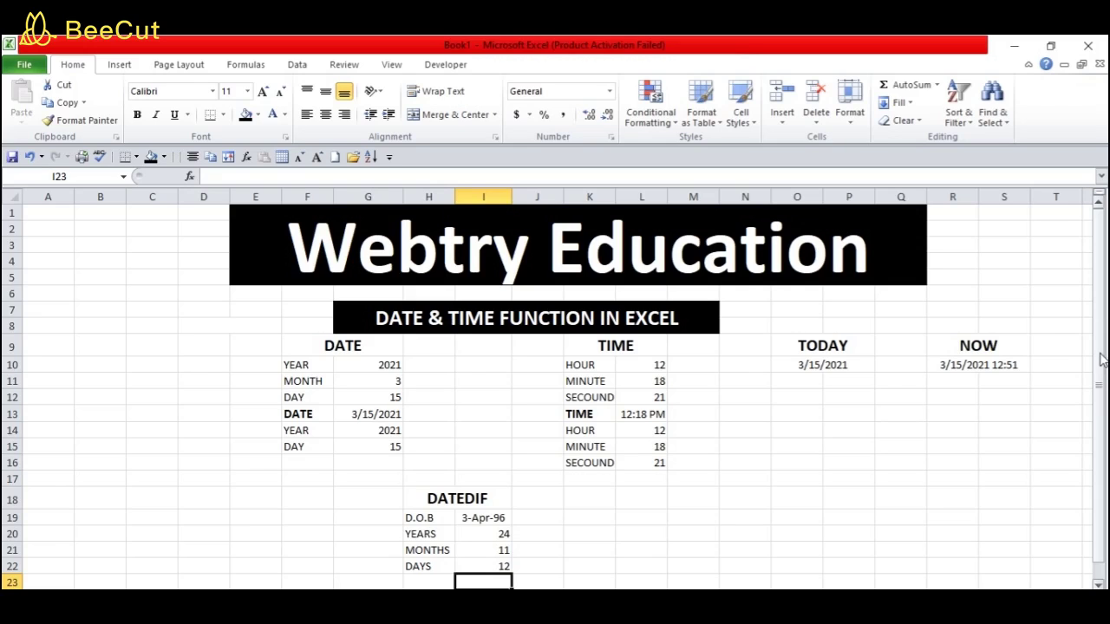
{"action": "left_click_drag", "start_coordinate": [1099, 354], "coordinate": [1102, 417]}
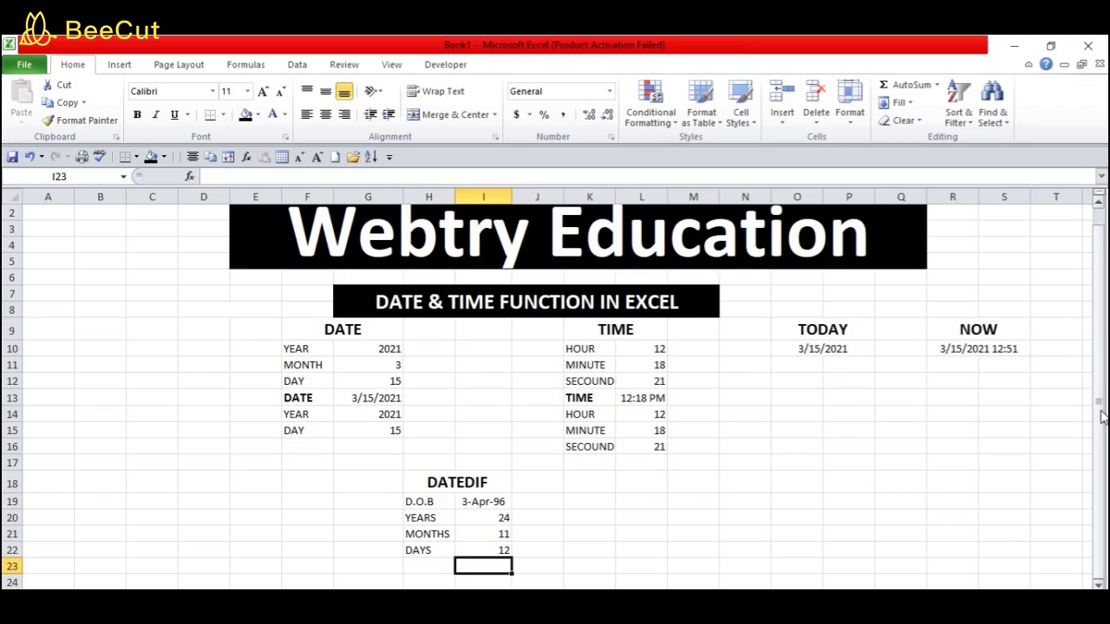